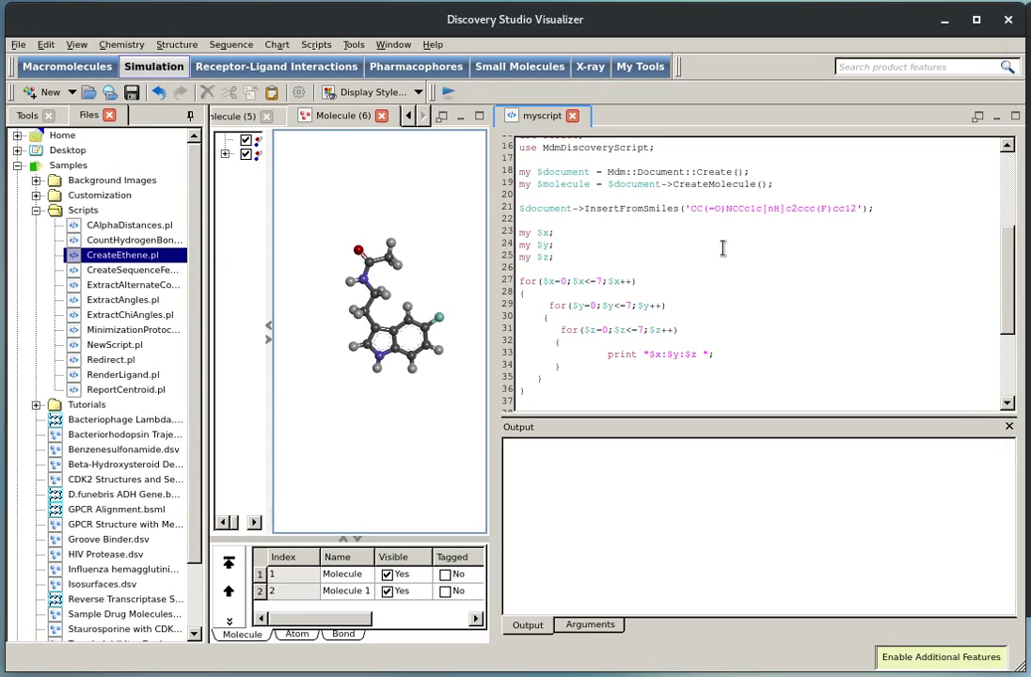
# Step: Delete the $document->InsertFromSmiles(...) line from the script
pyautogui.hotkey('shift', 'End')
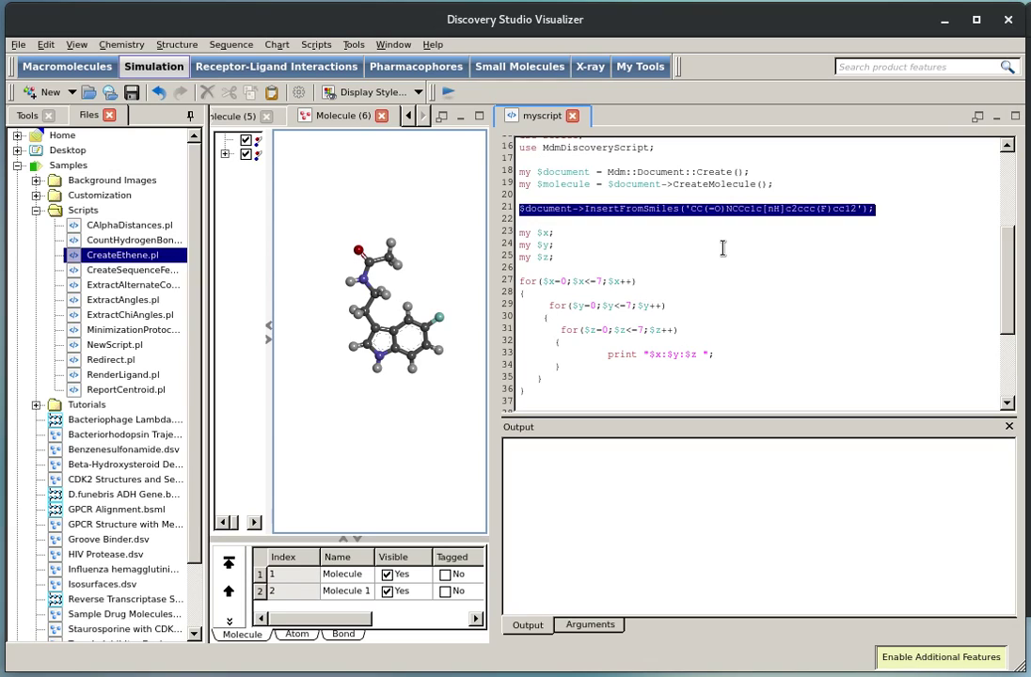
pyautogui.press('Delete')
pyautogui.press('Delete')
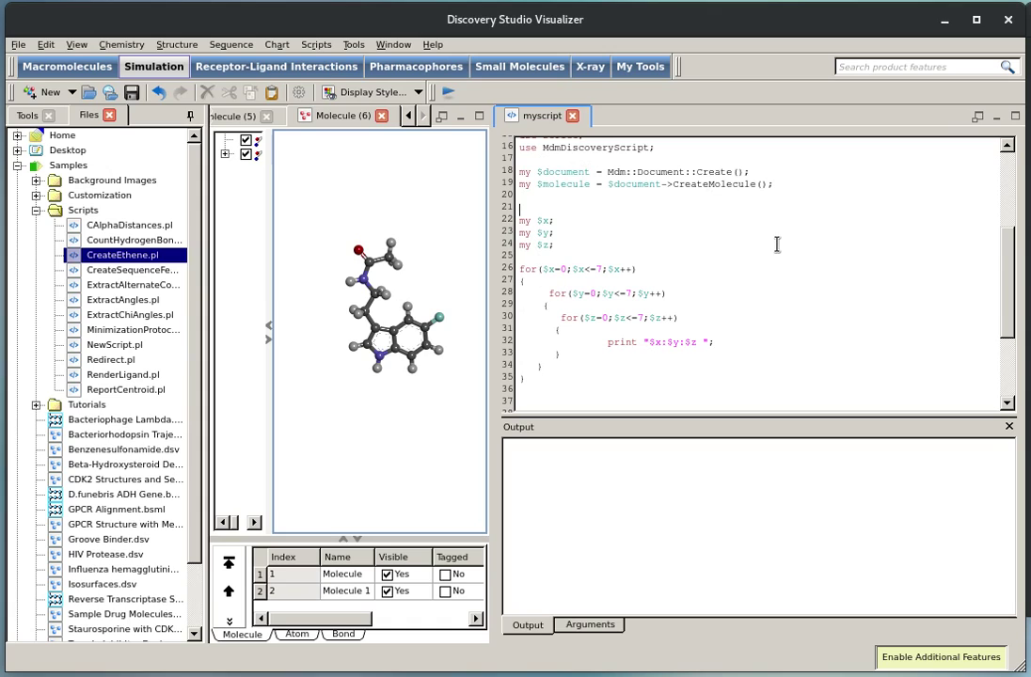
# Step: Comment out the AddHydrogenAtoms() and Clean() lines with #
pyautogui.scroll(-2, 777, 244)
pyautogui.scroll(-1, 777, 245)
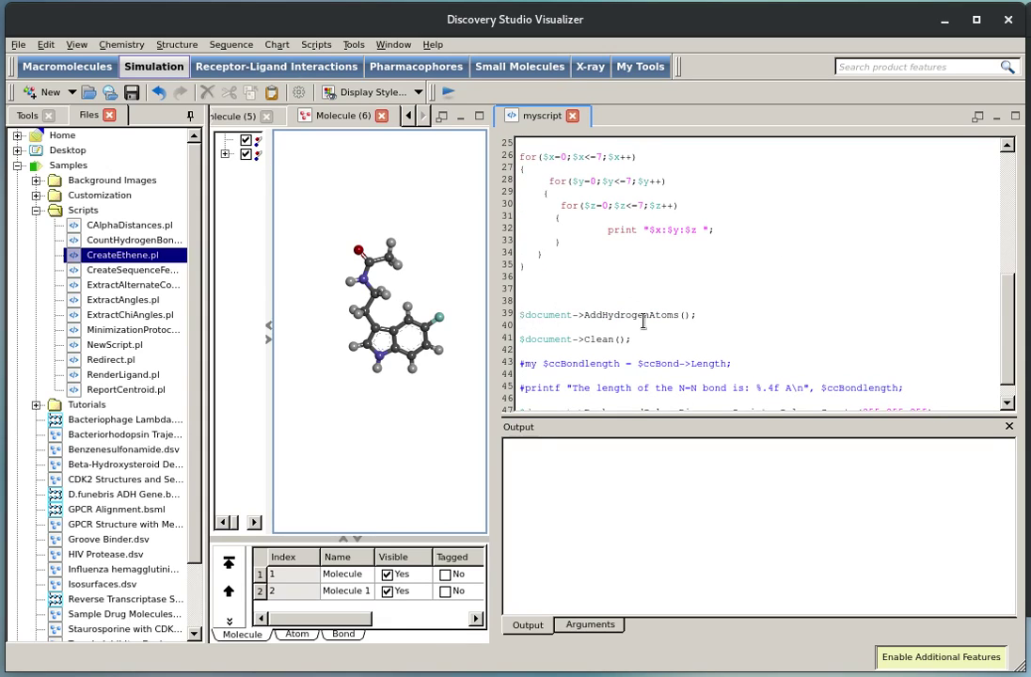
pyautogui.click(805, 313)
pyautogui.press('Home')
pyautogui.write('#')
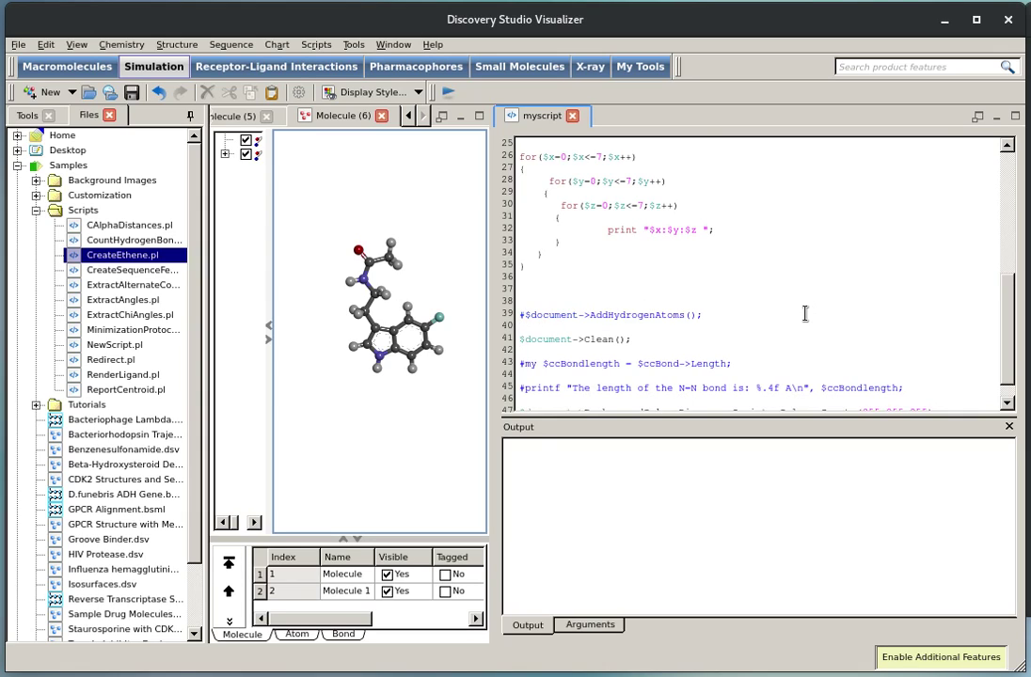
pyautogui.press('Down')
pyautogui.press('Down')
pyautogui.press('Home')
pyautogui.write('#')
# Step: Run the script to print x:y:z triples through 7:7:7 and open Molecule (7)
pyautogui.scroll(1, 805, 303)
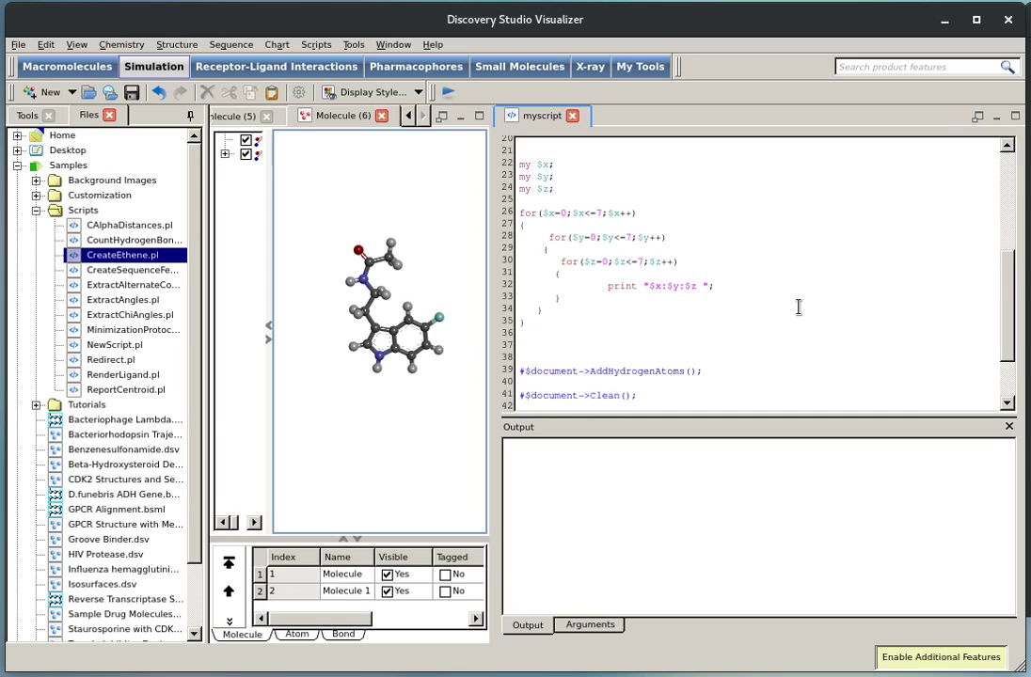
pyautogui.scroll(2, 797, 307)
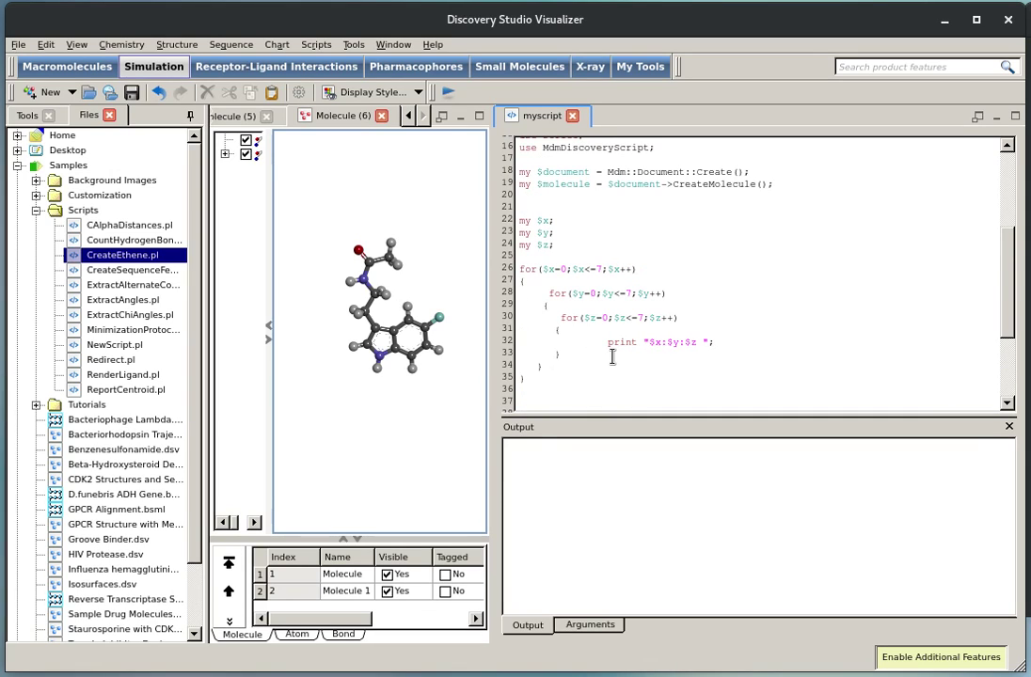
pyautogui.rightClick(703, 251)
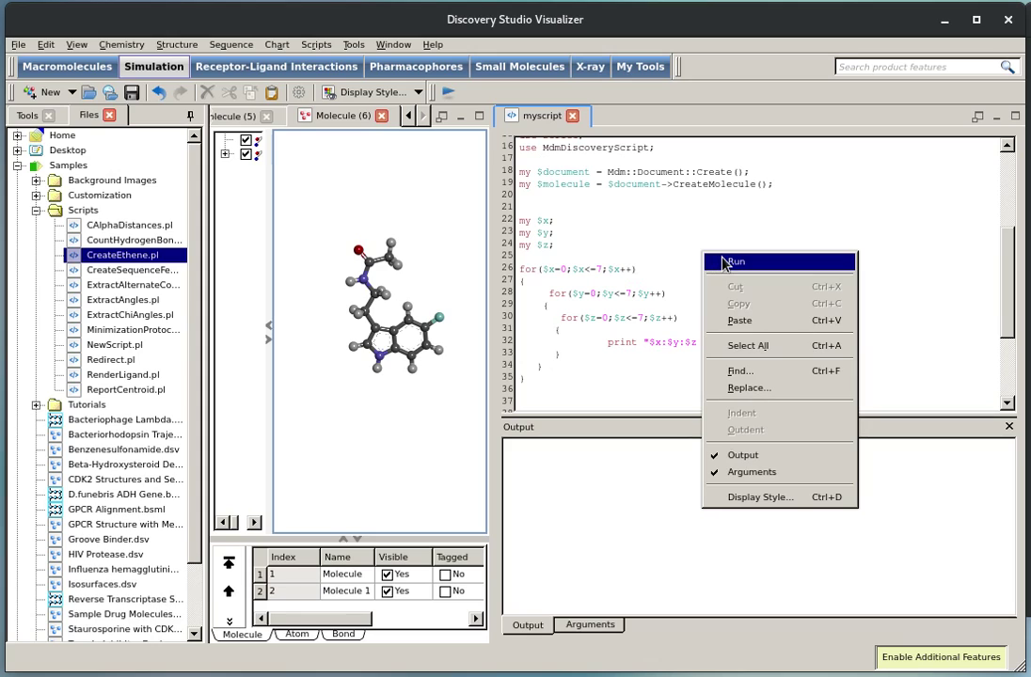
pyautogui.click(790, 261)
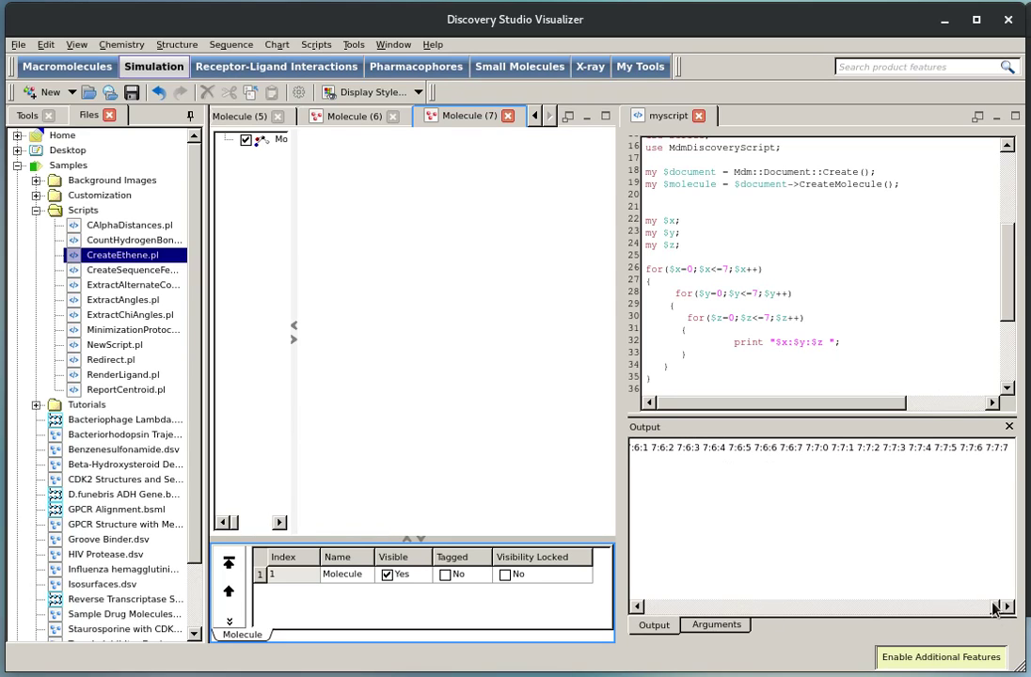
# Step: Show the output from 0:0:0 and select the innermost loop's print statement
pyautogui.moveTo(994, 609); pyautogui.dragTo(639, 609)
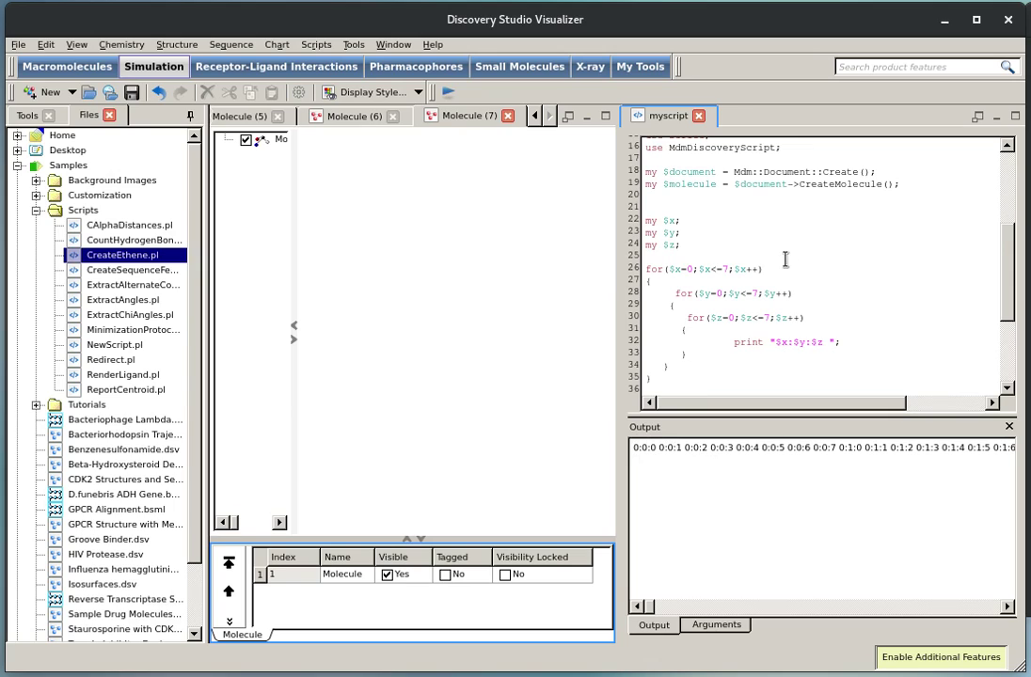
pyautogui.scroll(-2, 822, 262)
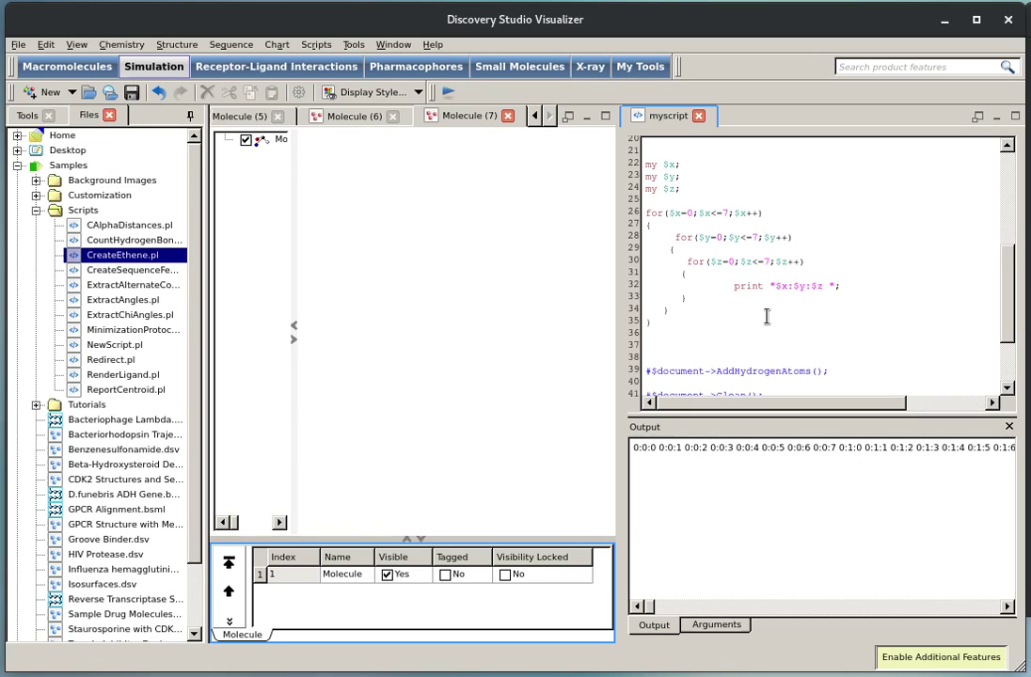
pyautogui.moveTo(729, 286); pyautogui.dragTo(841, 287)
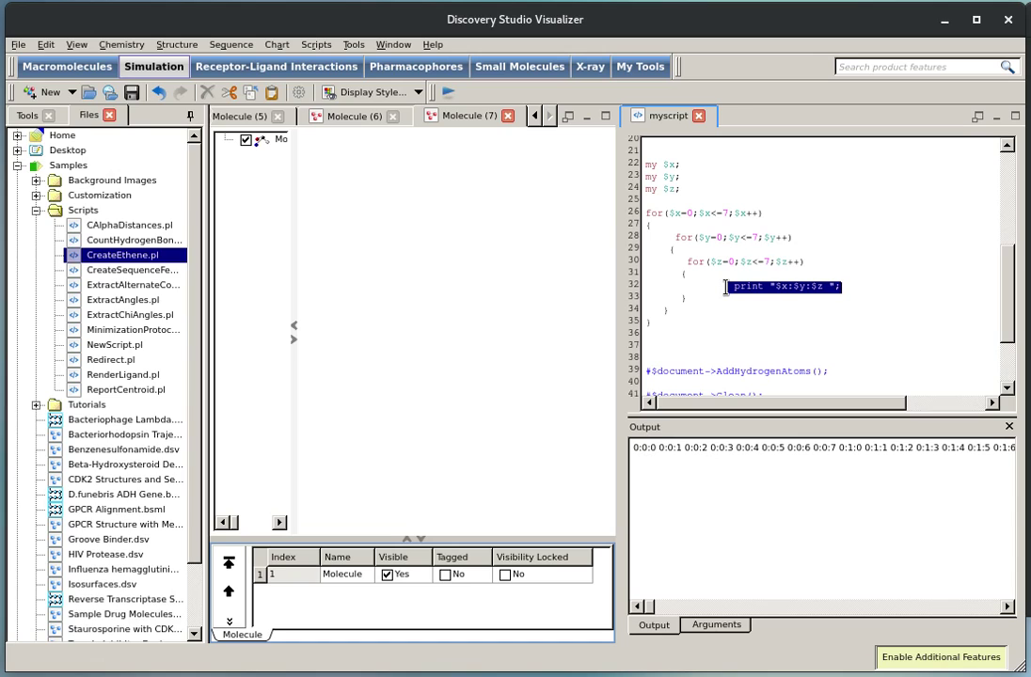
# Step: Replace the print line with Po CreateAtom code using 3.352-scaled coordinates, aligning indentation
pyautogui.hotkey('ctrl', 'v')
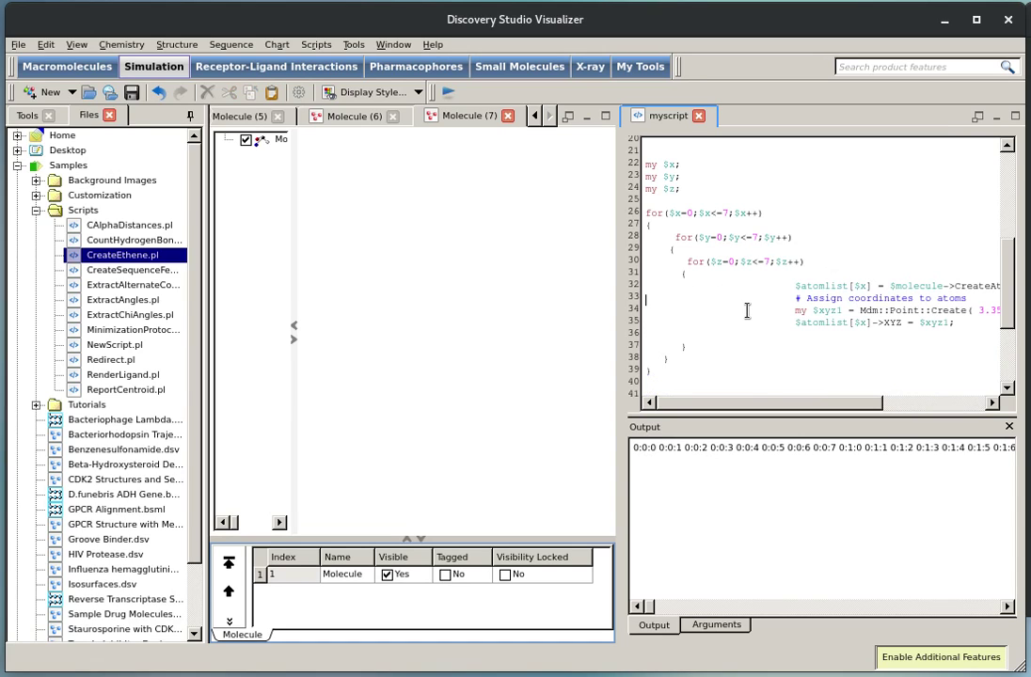
pyautogui.press('Delete')
pyautogui.press('Delete')
pyautogui.press('Delete')
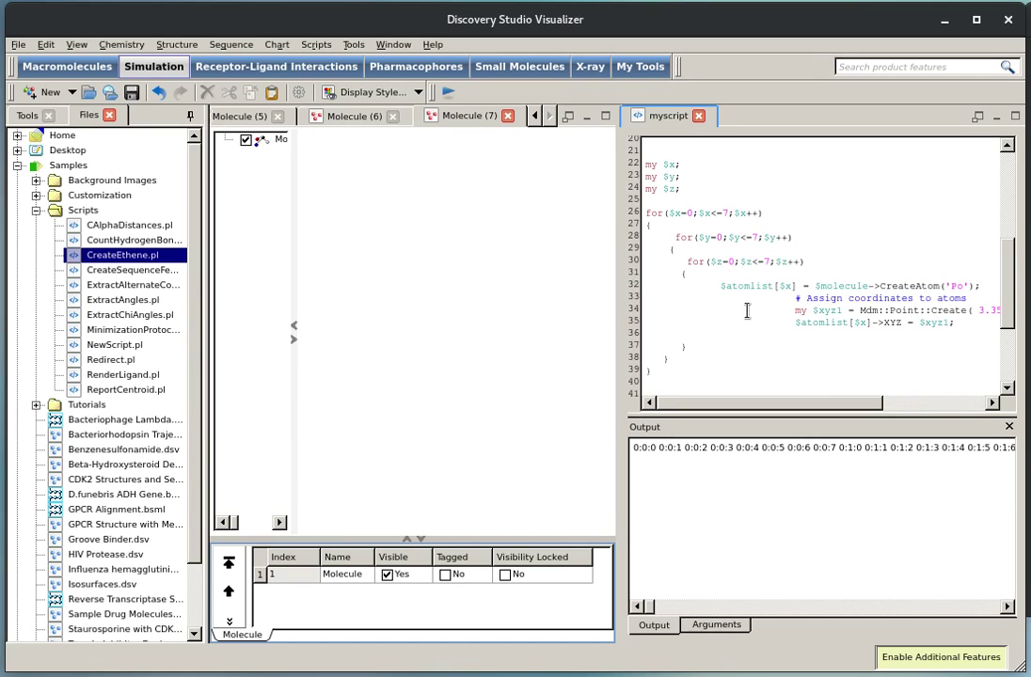
pyautogui.press('Down')
pyautogui.press('Delete')
pyautogui.press('Delete')
pyautogui.press('Delete')
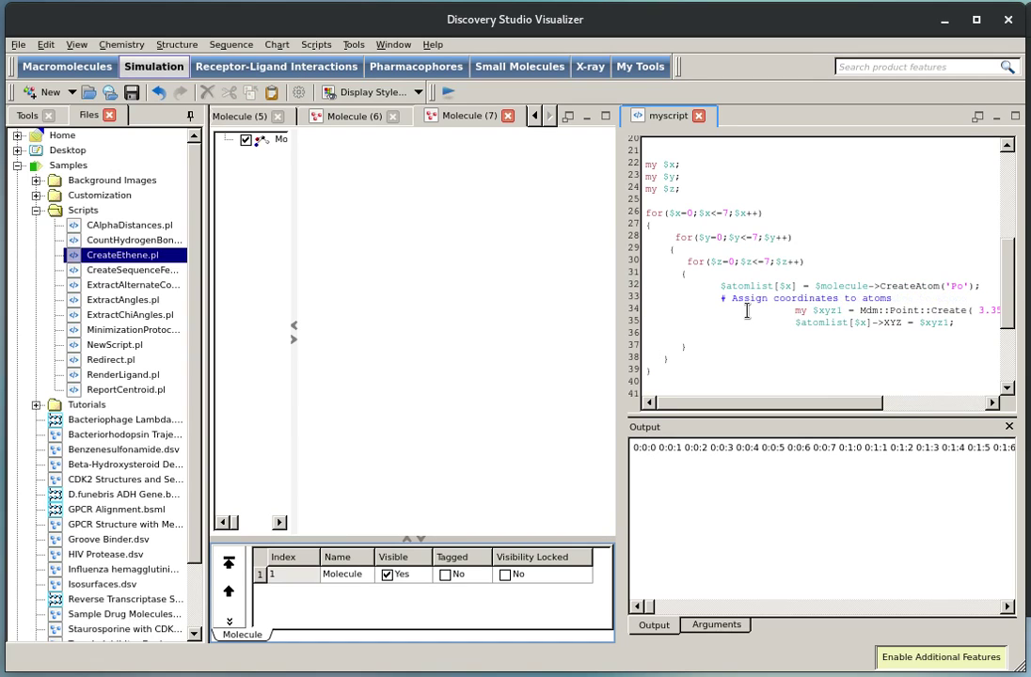
pyautogui.press('Down')
pyautogui.press('Delete')
pyautogui.press('Delete')
pyautogui.press('Delete')
pyautogui.press('Delete')
pyautogui.press('Delete')
pyautogui.press('Delete')
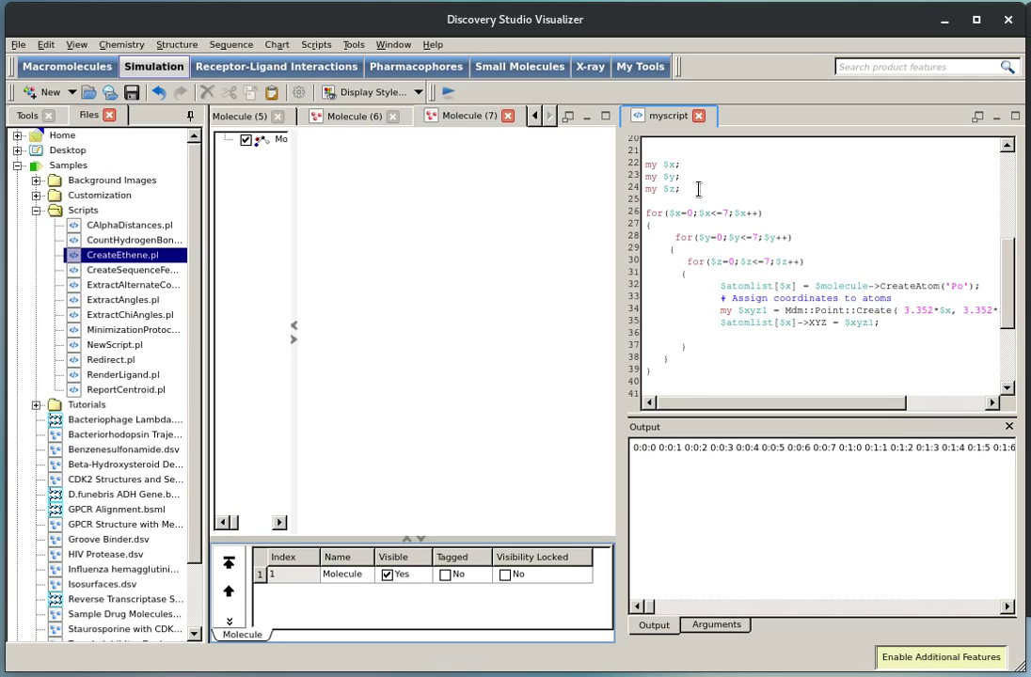
pyautogui.press('Return')
pyautogui.write('my @atomlist;')
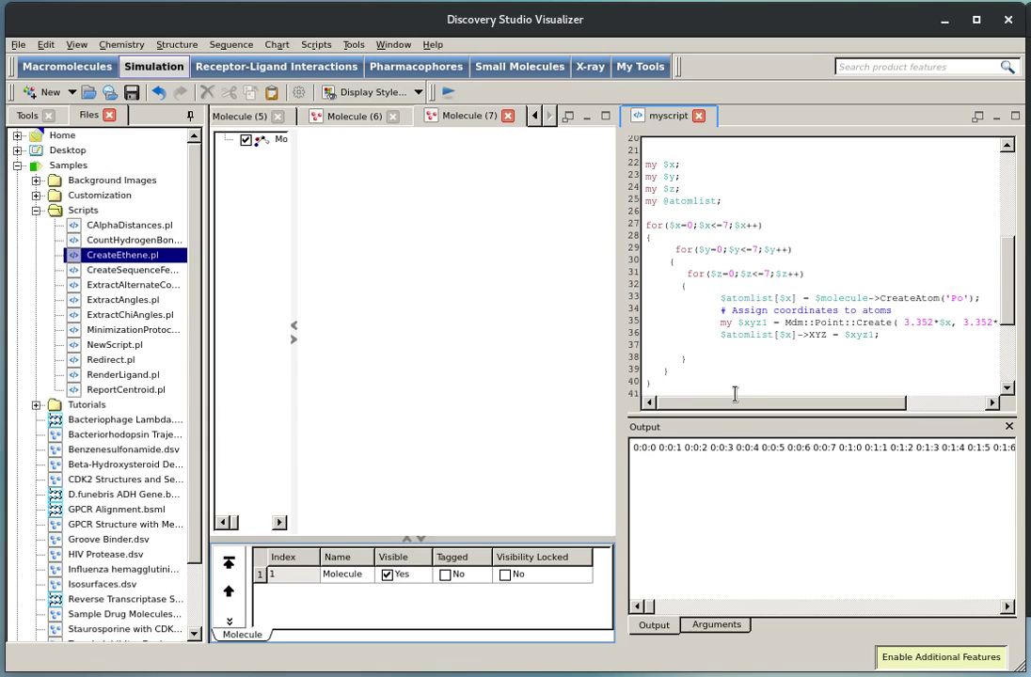
# Step: Run the updated script to build the Po atom lattice in Molecule (8)
pyautogui.rightClick(795, 239)
pyautogui.click(827, 251)
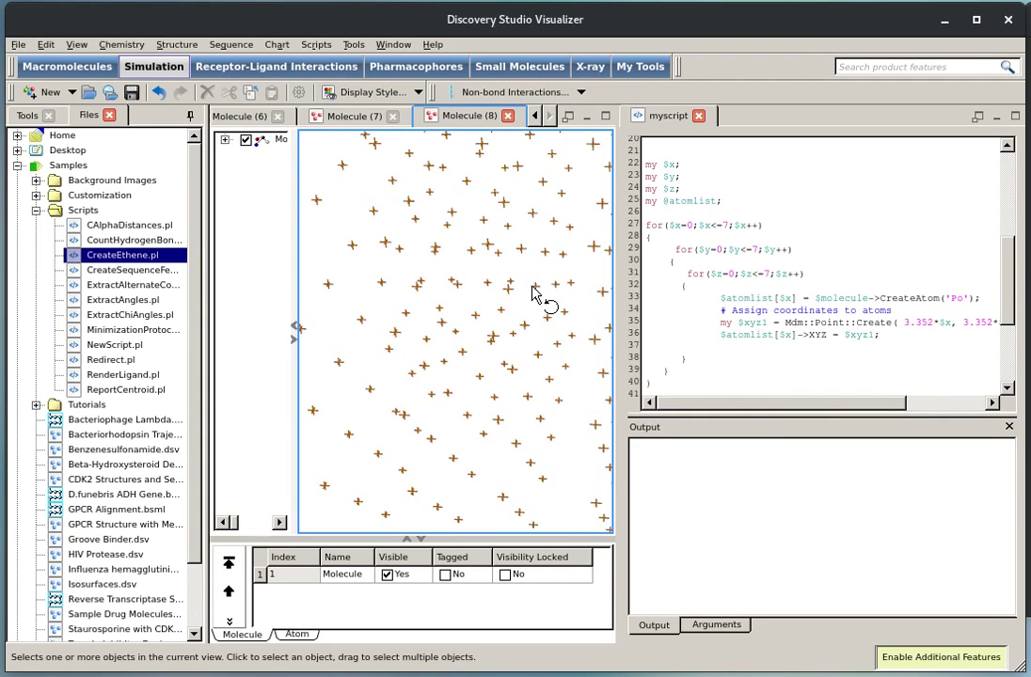
pyautogui.scroll(-5, 528, 293)
# Step: Rotate and zoom the Molecule (8) view to inspect the 8×8×8 cube
pyautogui.moveTo(529, 294)
pyautogui.mouseDown(button='right')
pyautogui.moveTo(569, 271)
pyautogui.moveTo(554, 290)
pyautogui.moveTo(540, 278)
pyautogui.mouseUp(button='right')
pyautogui.rightClick(536, 199)
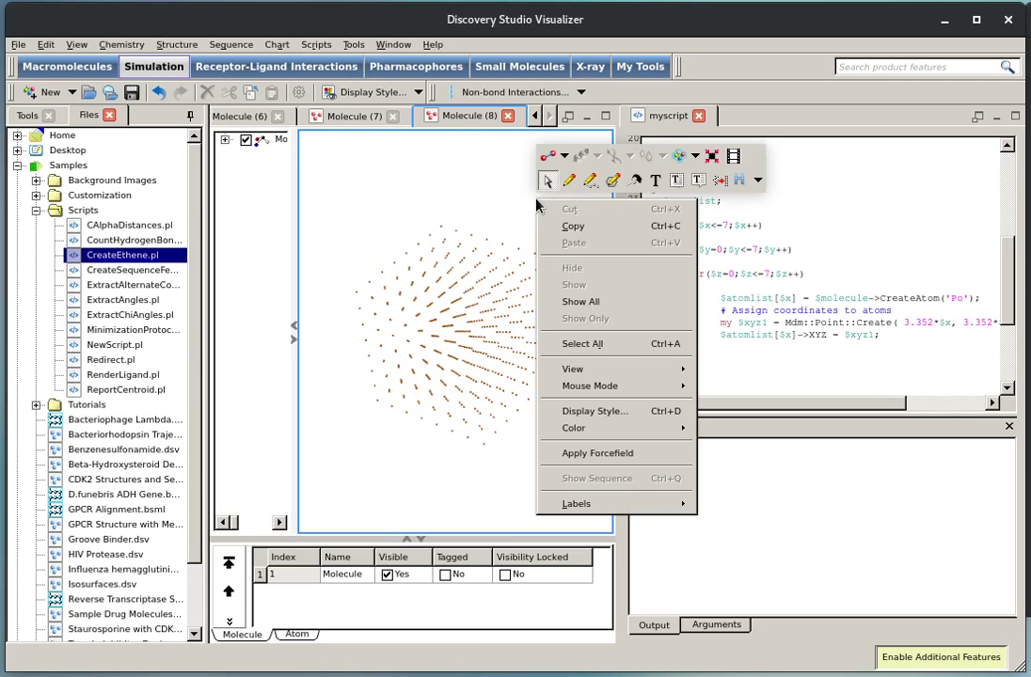
pyautogui.click(499, 182)
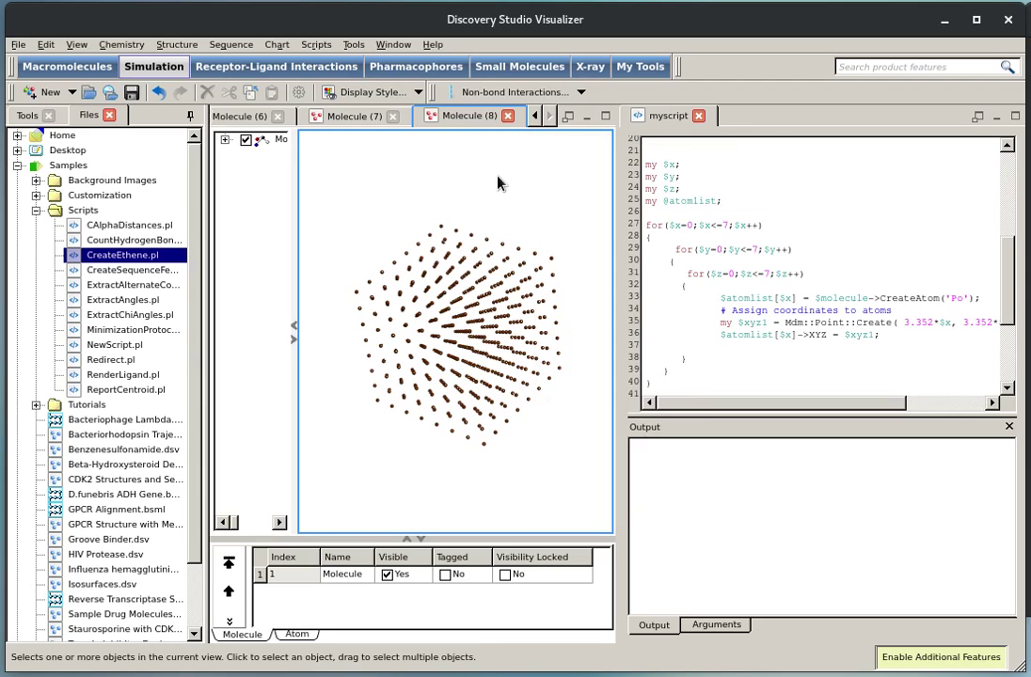
pyautogui.scroll(3, 552, 228)
pyautogui.scroll(2, 536, 249)
pyautogui.scroll(2, 525, 269)
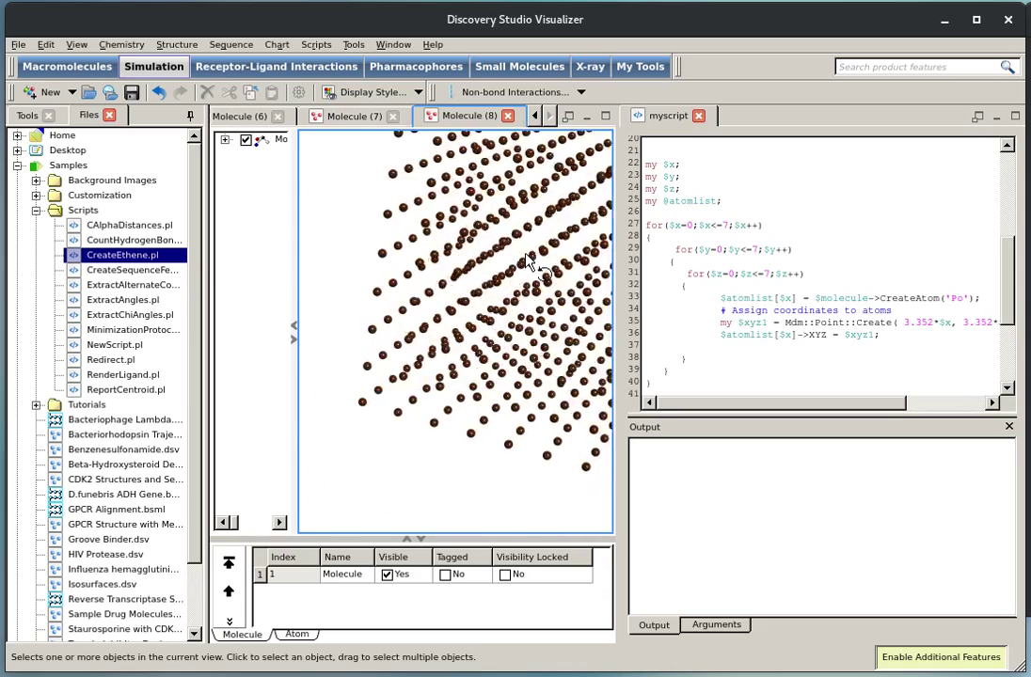
pyautogui.scroll(2, 506, 278)
pyautogui.scroll(-2, 506, 278)
pyautogui.scroll(-2, 502, 275)
pyautogui.scroll(-2, 491, 271)
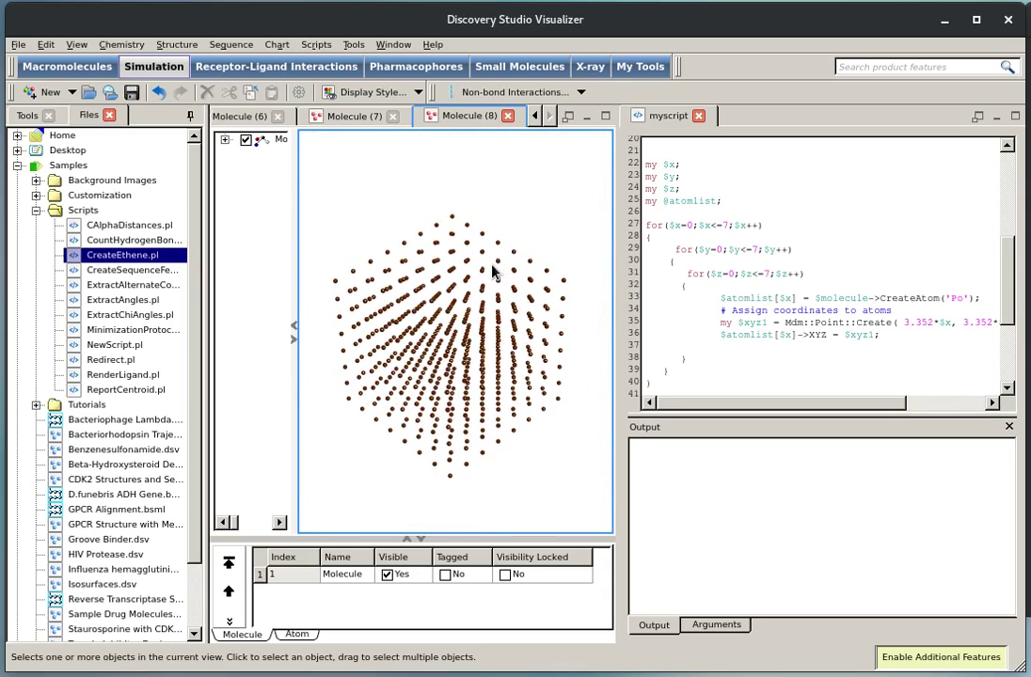